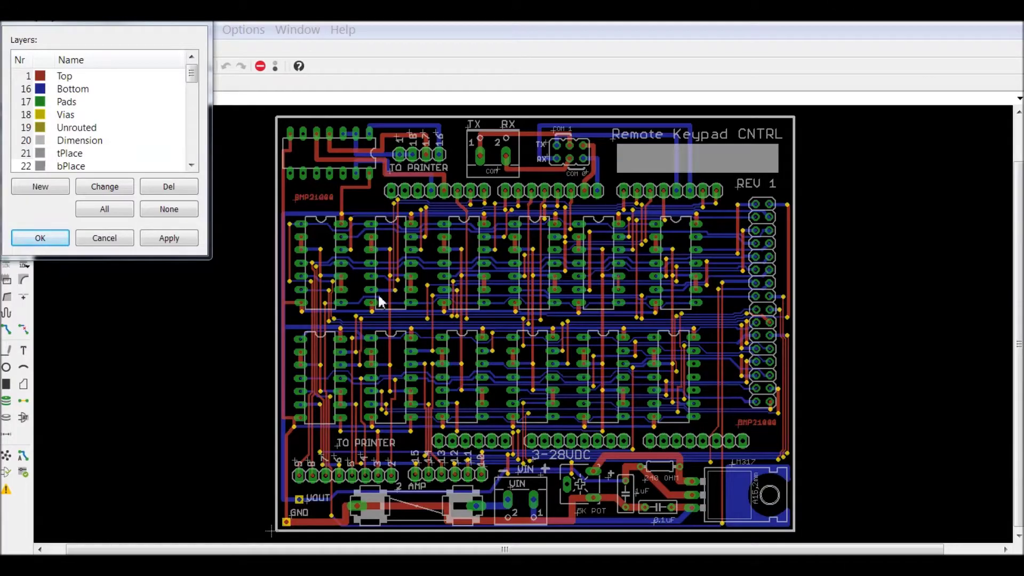
View the Top copper layer alone, then Bottom alone, then restore all layers and close Layers.
{"action": "left_click", "coordinate": [170, 239]}
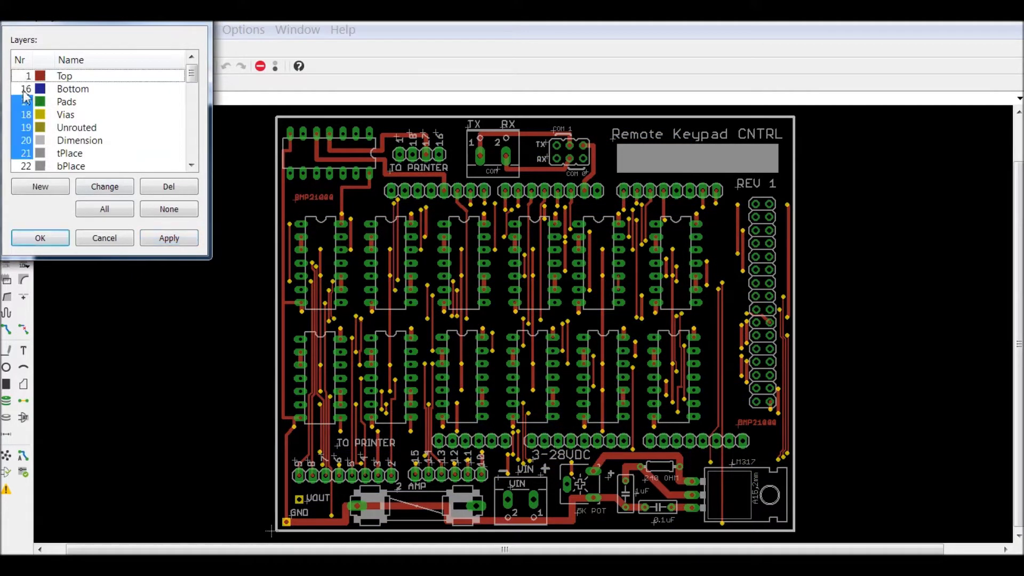
{"action": "left_click", "coordinate": [168, 239]}
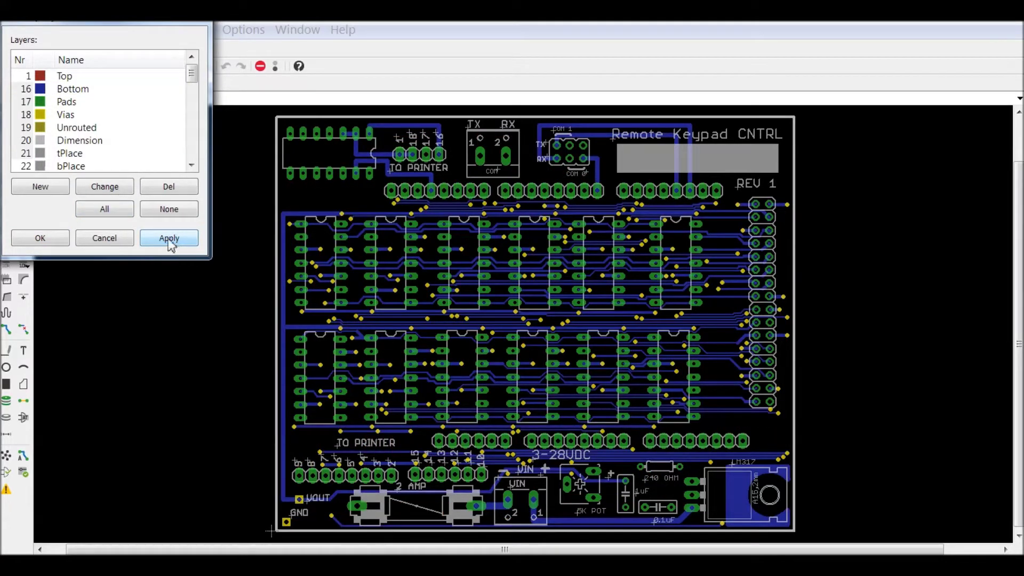
{"action": "left_click", "coordinate": [27, 76]}
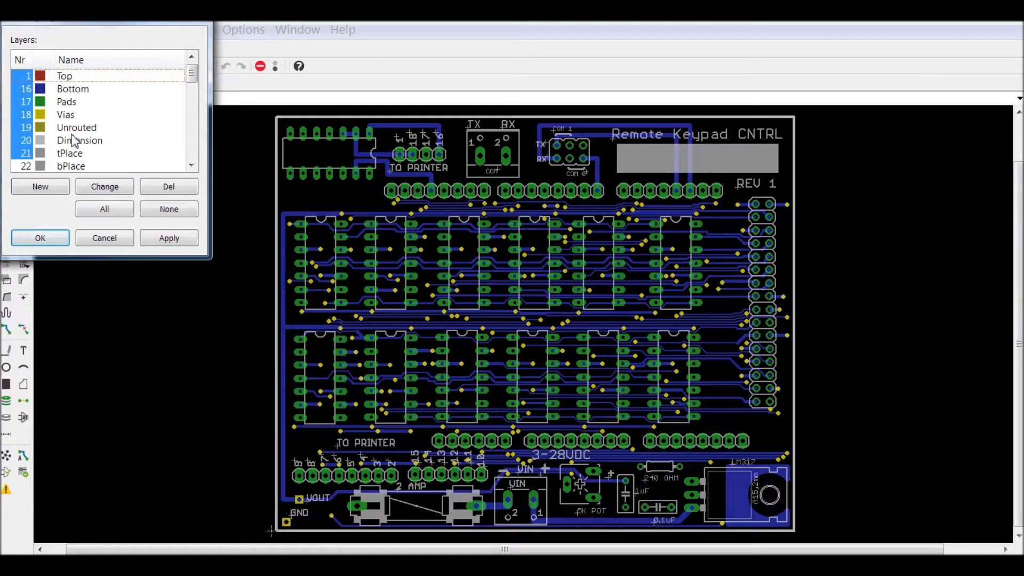
{"action": "left_click", "coordinate": [169, 239]}
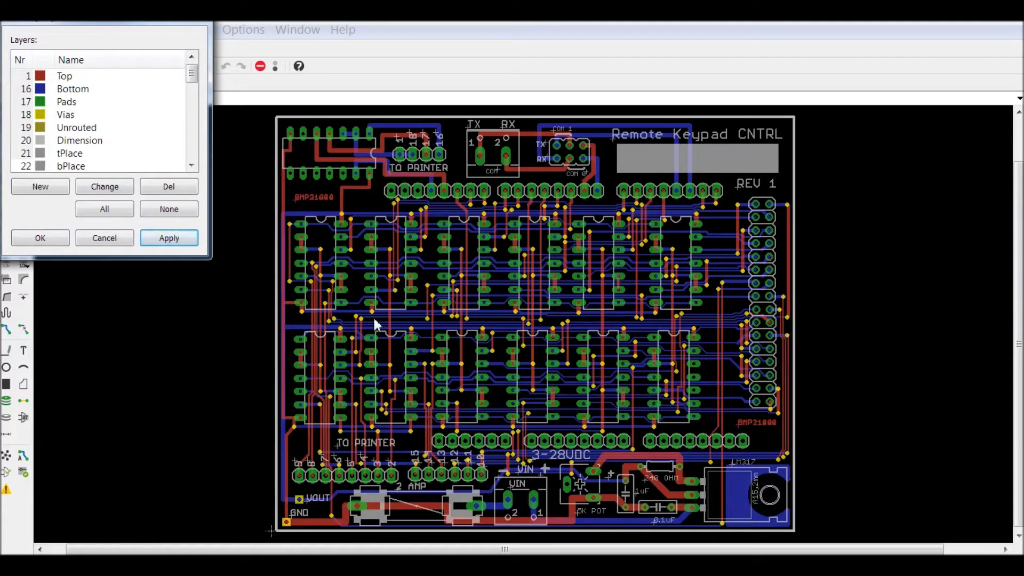
{"action": "left_click", "coordinate": [104, 239]}
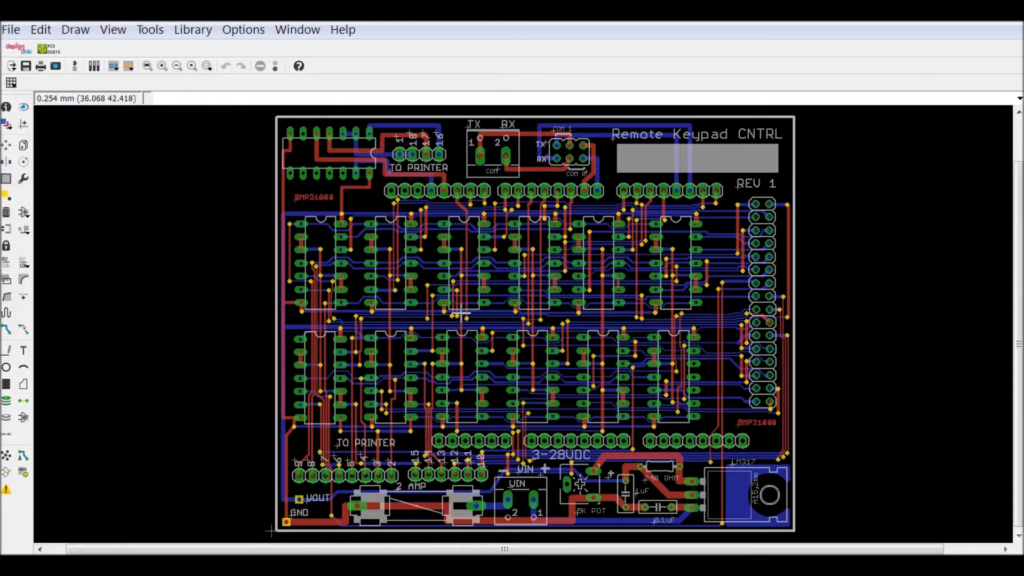
{"action": "scroll", "coordinate": [487, 337], "scroll_direction": "up", "scroll_amount": 2}
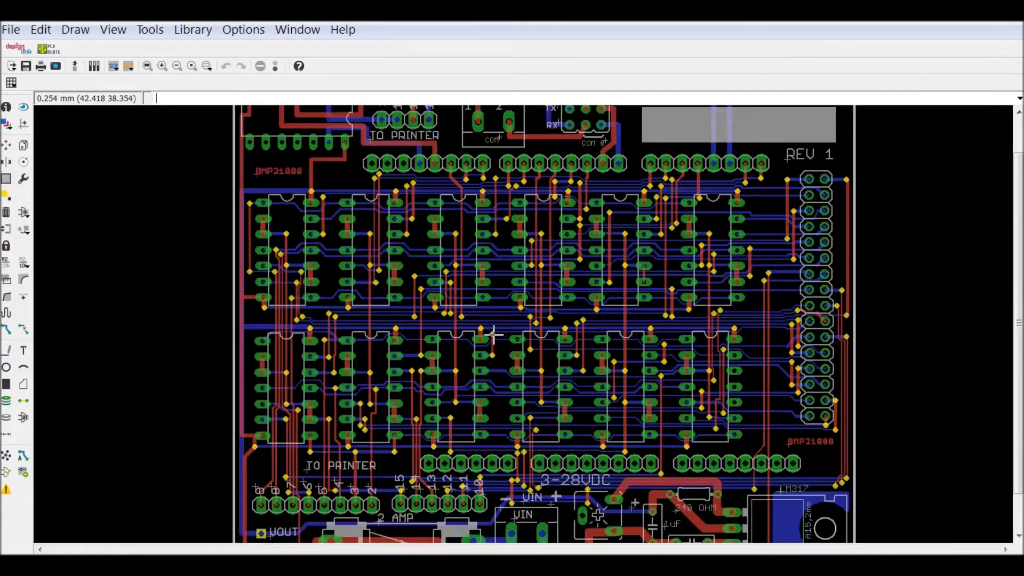
{"action": "scroll", "coordinate": [457, 309], "scroll_direction": "up", "scroll_amount": 2}
{"action": "scroll", "coordinate": [462, 313], "scroll_direction": "up", "scroll_amount": 2}
{"action": "scroll", "coordinate": [432, 299], "scroll_direction": "up", "scroll_amount": 2}
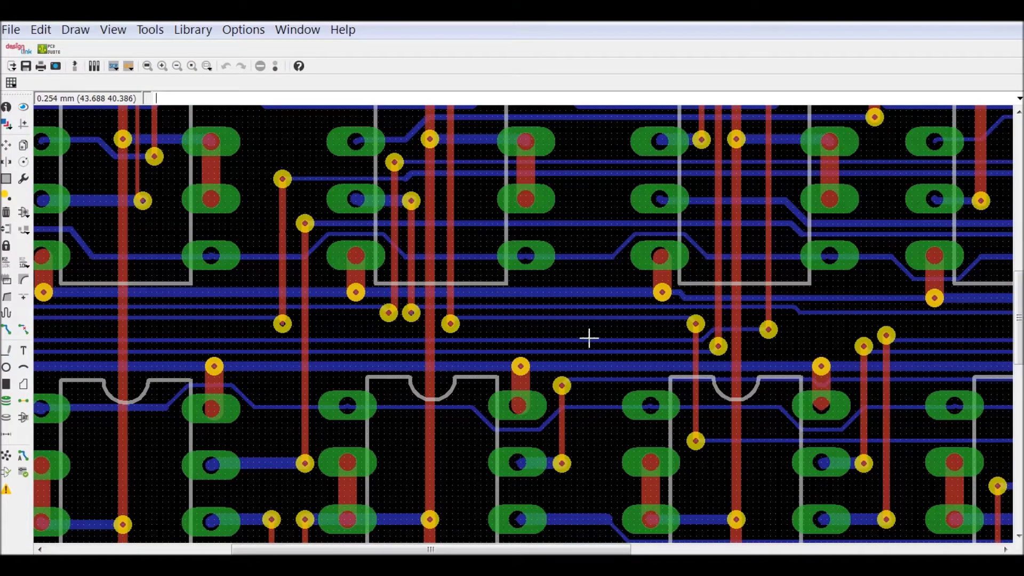
{"action": "scroll", "coordinate": [519, 402], "scroll_direction": "down", "scroll_amount": 2}
{"action": "scroll", "coordinate": [528, 384], "scroll_direction": "down", "scroll_amount": 2}
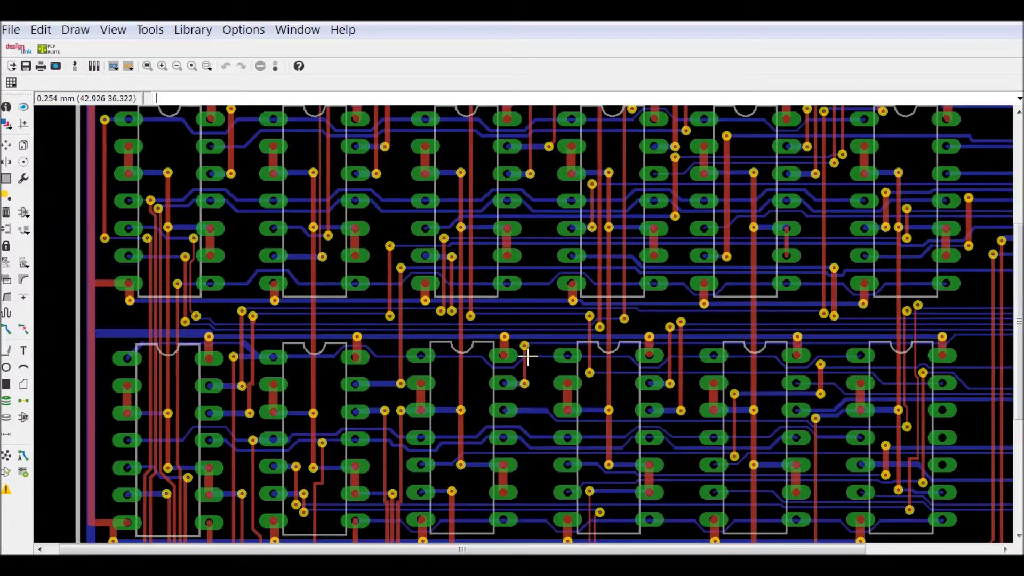
{"action": "scroll", "coordinate": [545, 360], "scroll_direction": "down", "scroll_amount": 2}
{"action": "left_click_drag", "start_coordinate": [545, 360], "coordinate": [553, 351]}
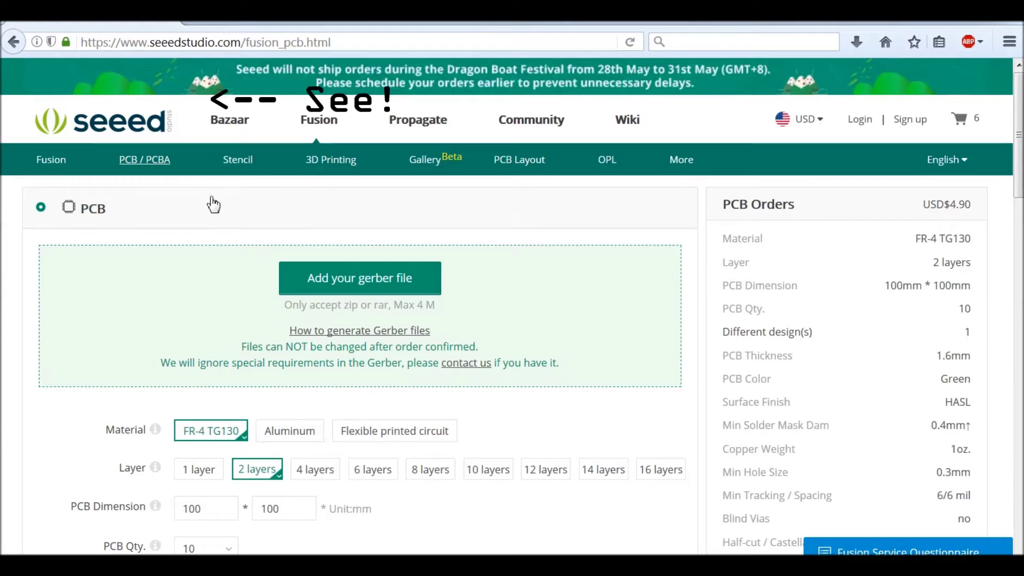
{"action": "scroll", "coordinate": [304, 379], "scroll_direction": "down", "scroll_amount": 5}
{"action": "scroll", "coordinate": [309, 380], "scroll_direction": "up", "scroll_amount": 2}
{"action": "scroll", "coordinate": [312, 376], "scroll_direction": "down", "scroll_amount": 1}
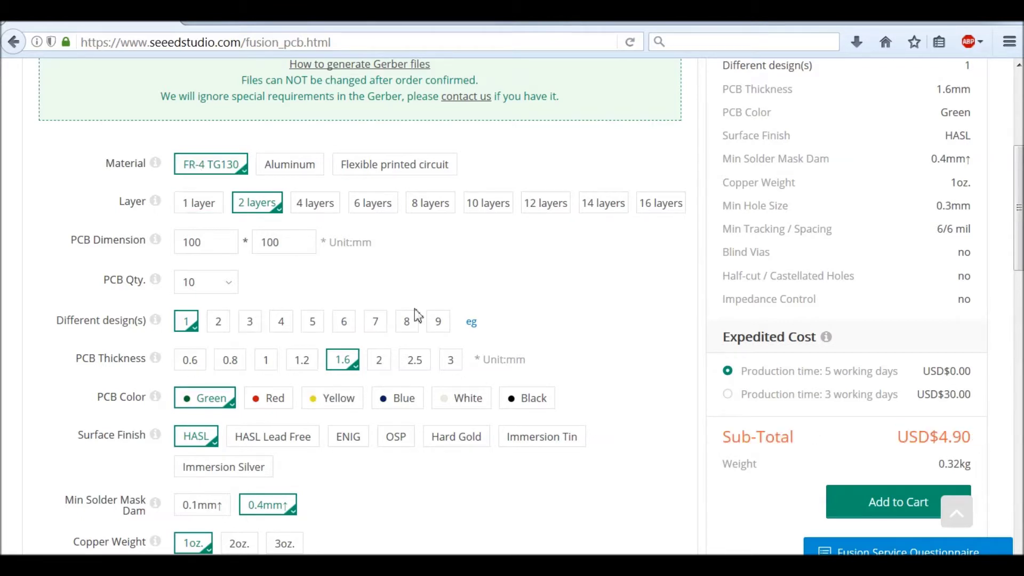
{"action": "scroll", "coordinate": [504, 414], "scroll_direction": "down", "scroll_amount": 1}
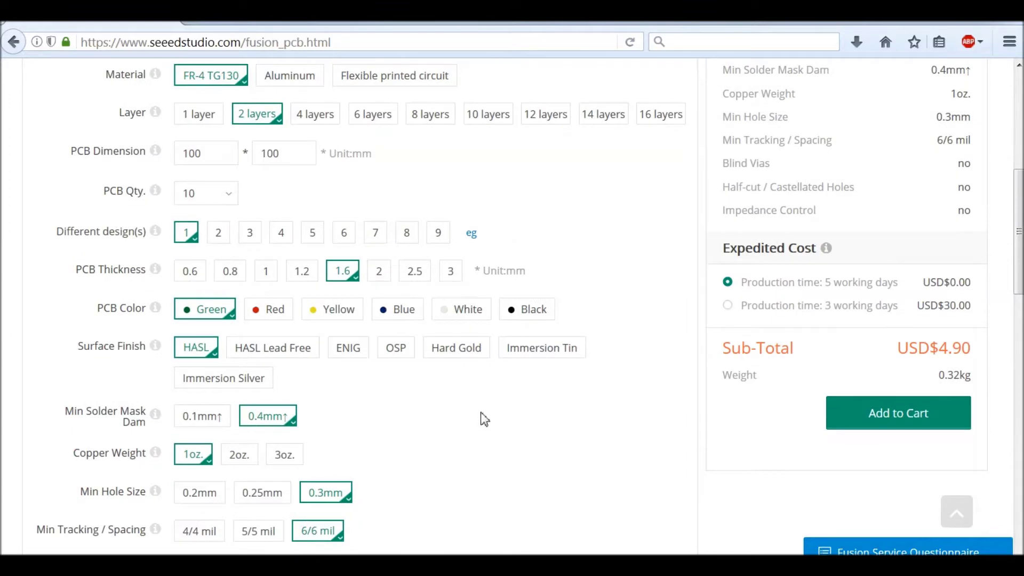
{"action": "scroll", "coordinate": [486, 422], "scroll_direction": "down", "scroll_amount": 1}
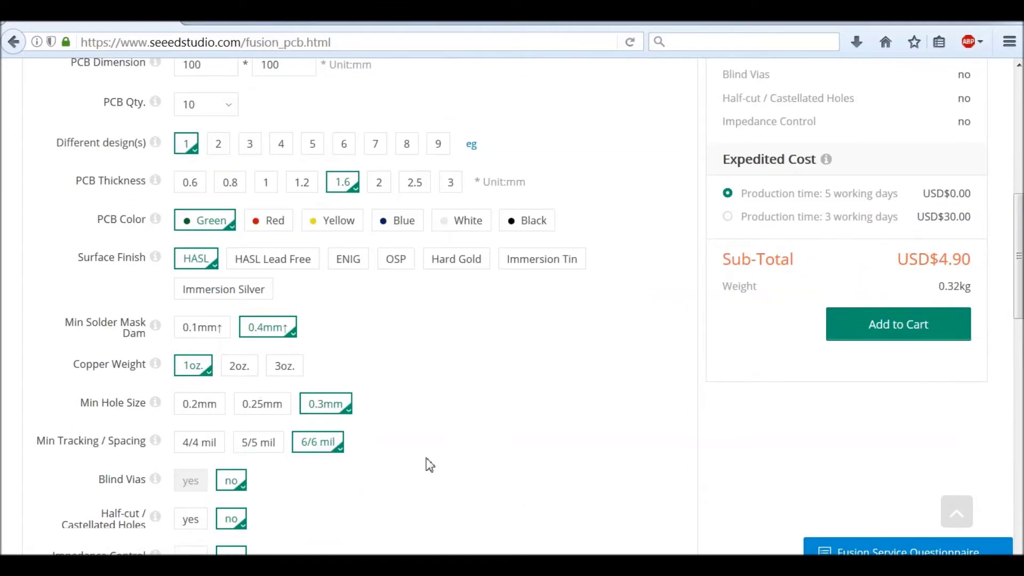
{"action": "scroll", "coordinate": [507, 448], "scroll_direction": "up", "scroll_amount": 2}
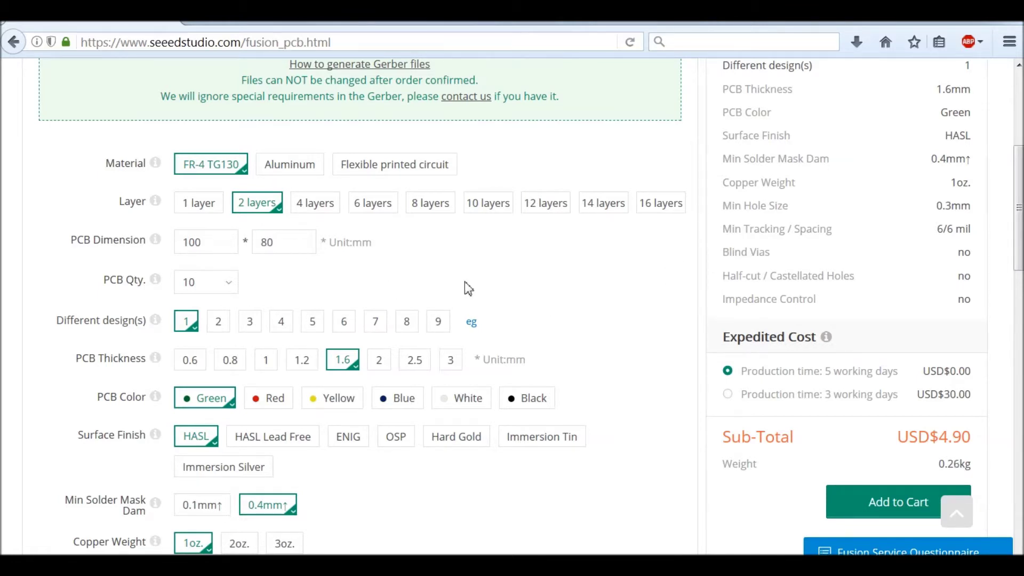
{"action": "scroll", "coordinate": [468, 309], "scroll_direction": "up", "scroll_amount": 5}
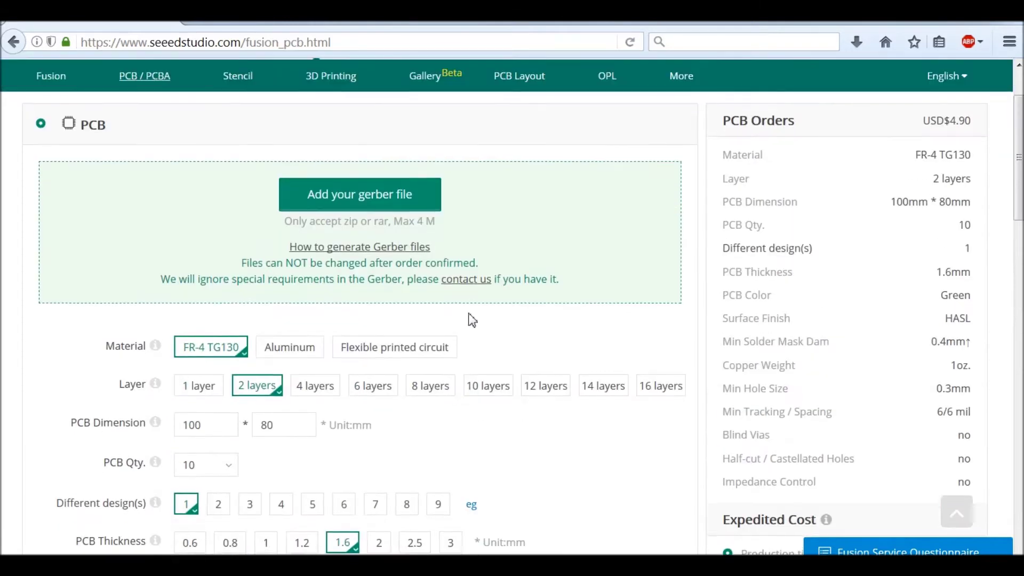